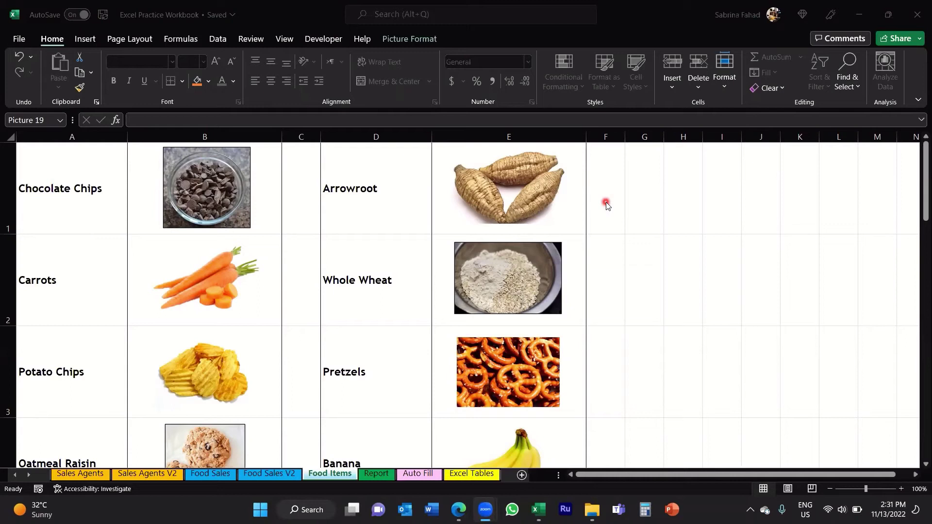
- Insert a blank row 2 above Carrots and check that the carrot picture stays in place
left_click(146, 163)
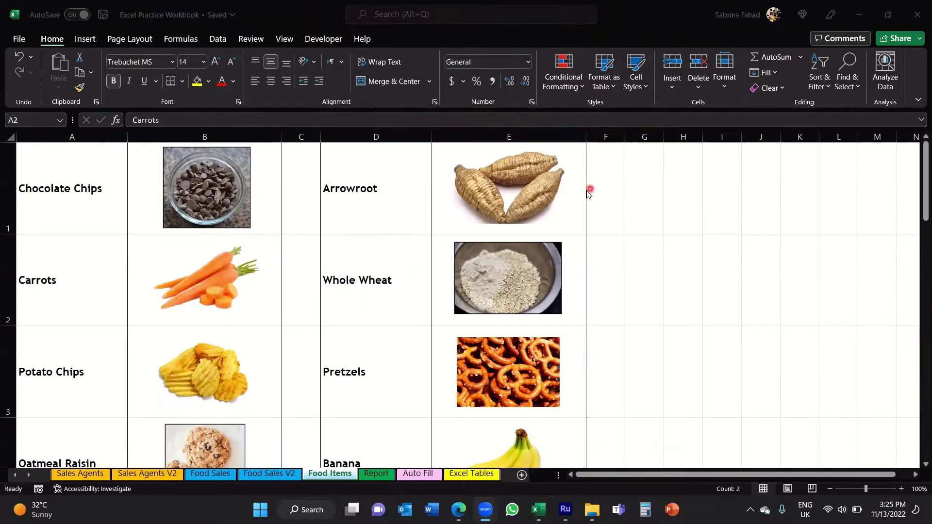
left_click(6, 303)
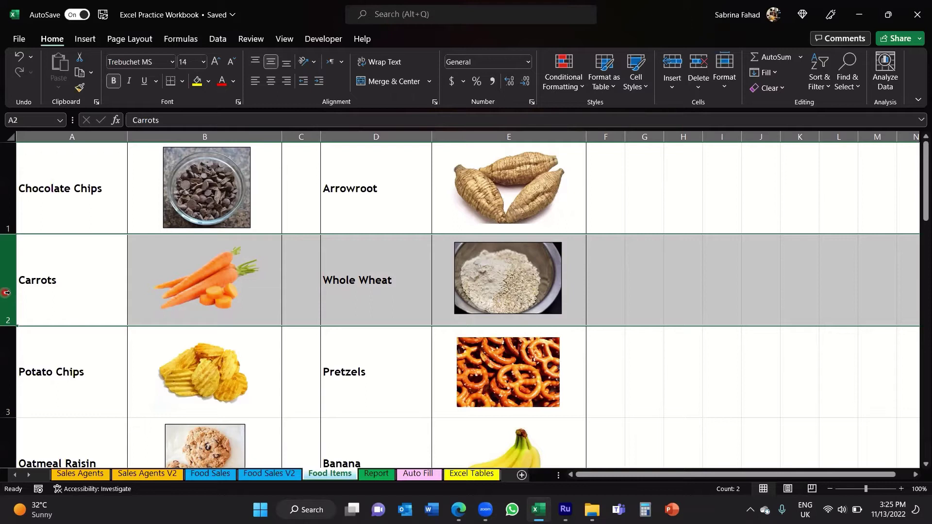
right_click(7, 293)
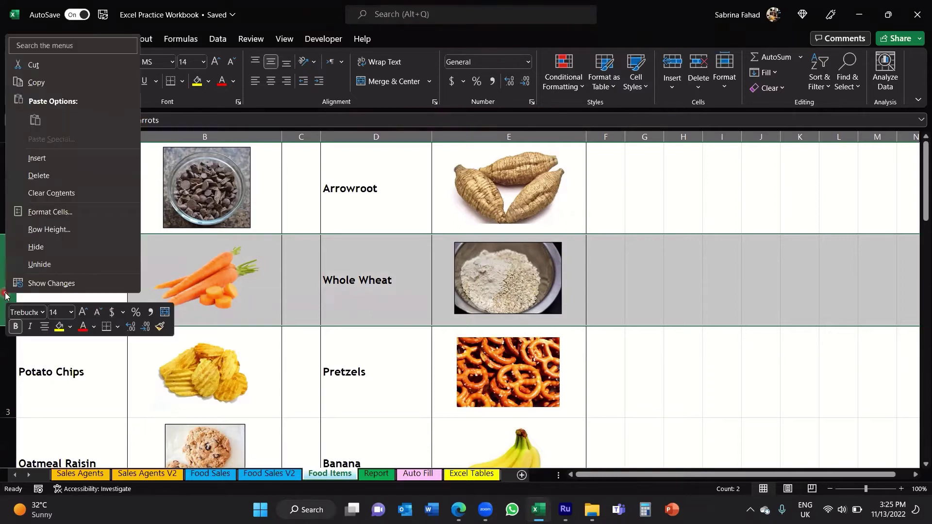
left_click(41, 161)
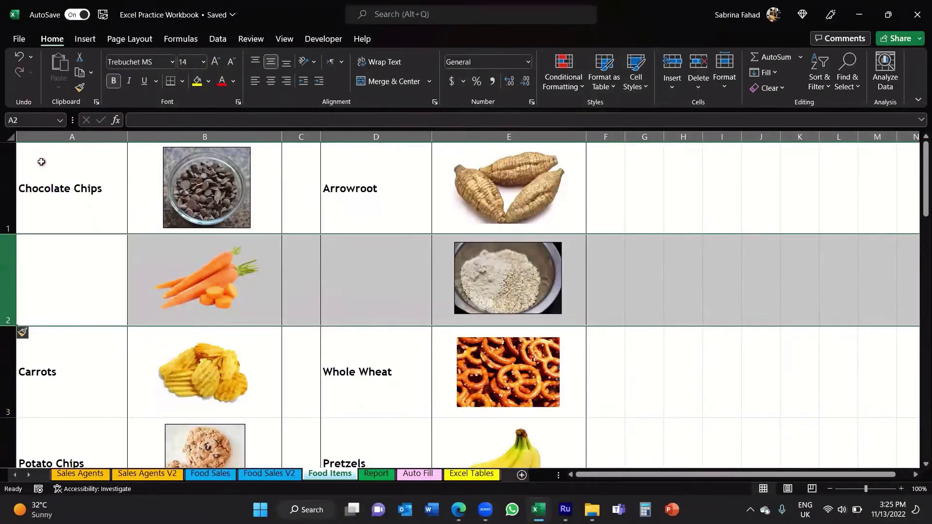
left_click(132, 320)
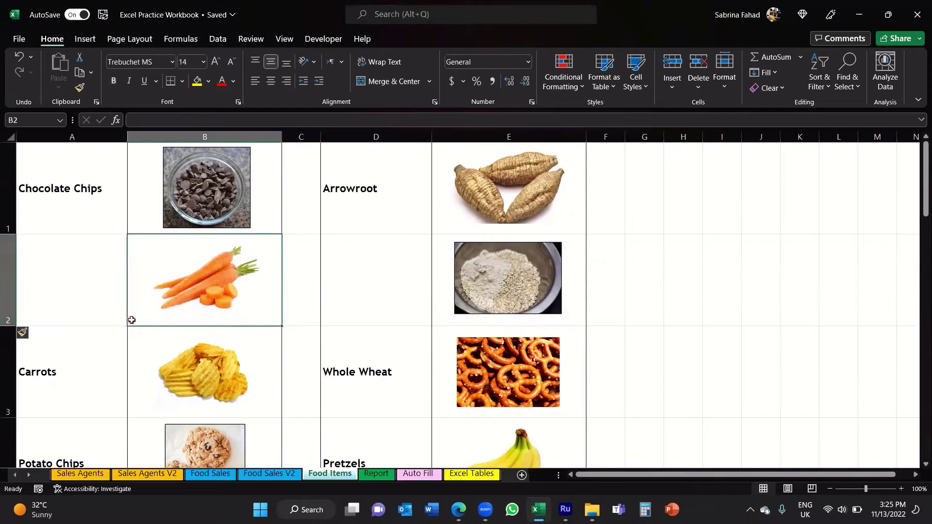
left_click(7, 263)
scroll(238, 389, "down", 2)
scroll(236, 383, "down", 1)
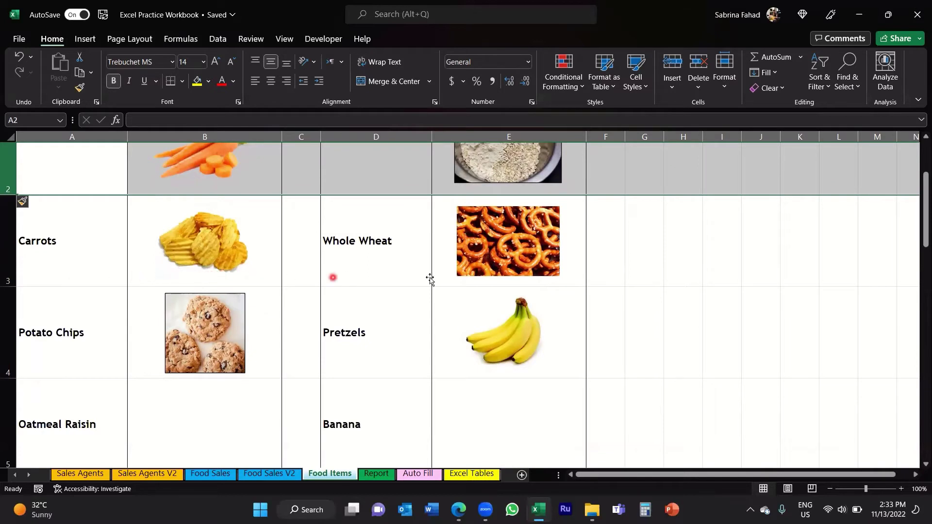
scroll(214, 354, "down", 1)
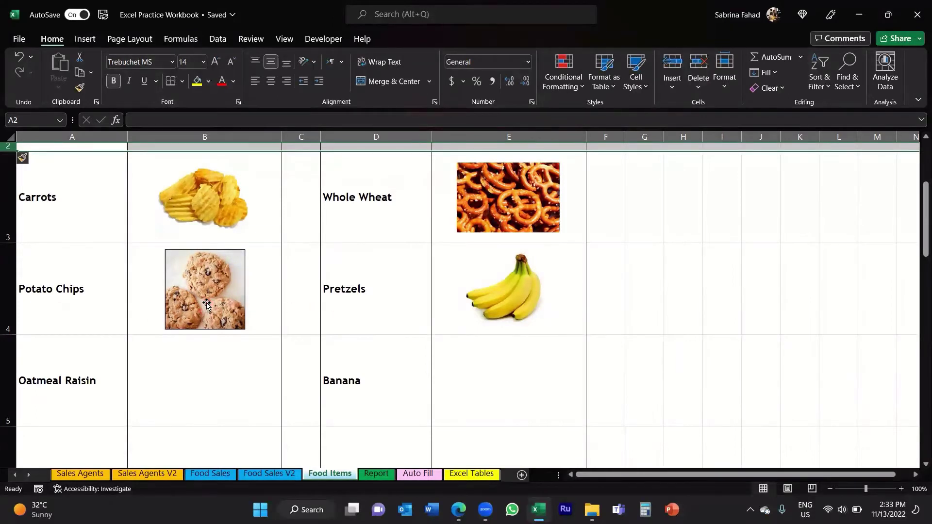
scroll(214, 315, "up", 3)
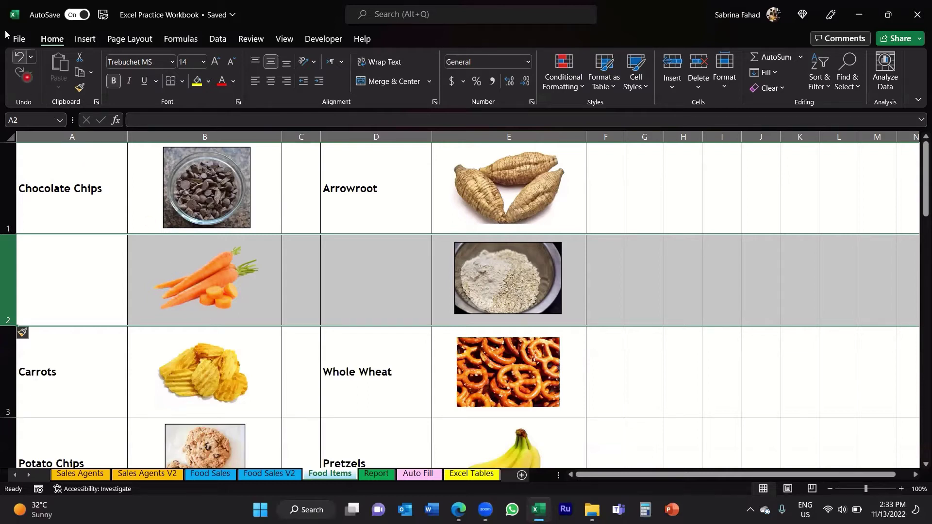
- Undo the row insertion and check that the carrot picture sits in cell B2 again
left_click(19, 57)
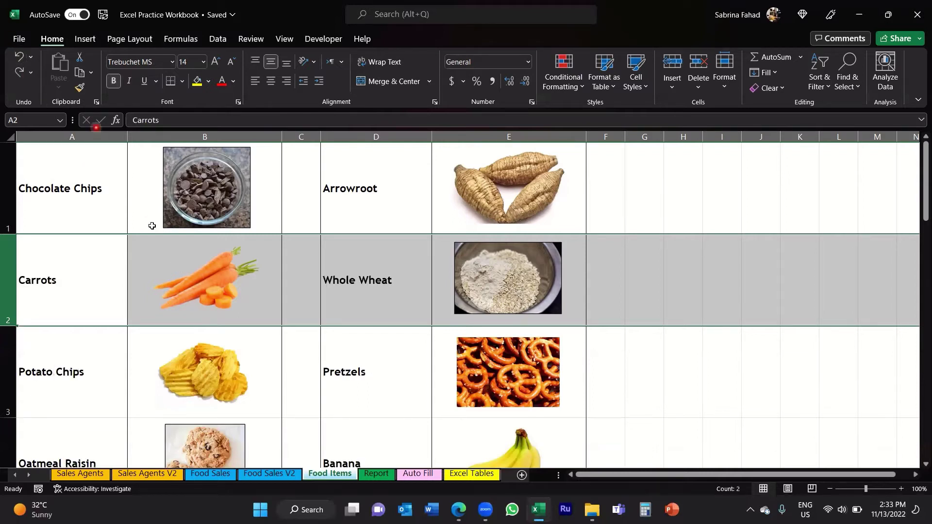
left_click(156, 244)
left_click(144, 245)
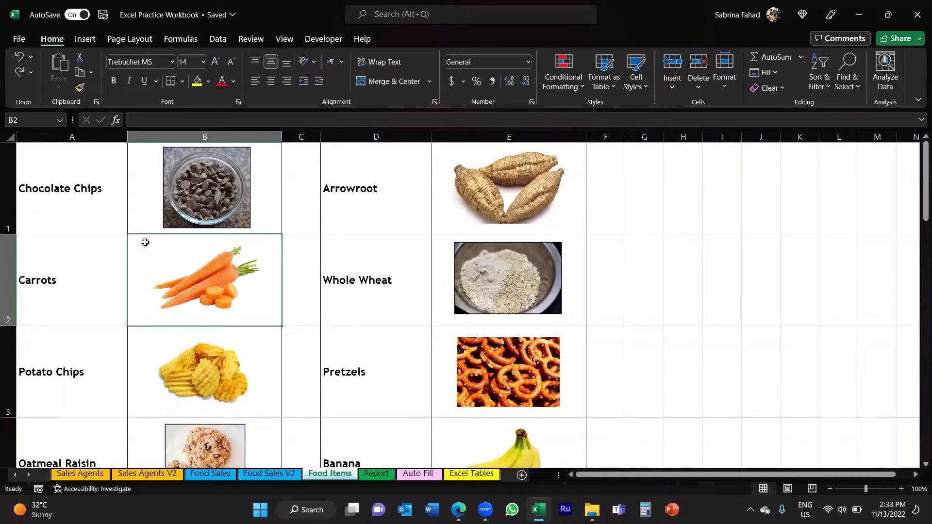
- Select all pictures at once using Find & Select > Go To Special > Objects
left_click(53, 44)
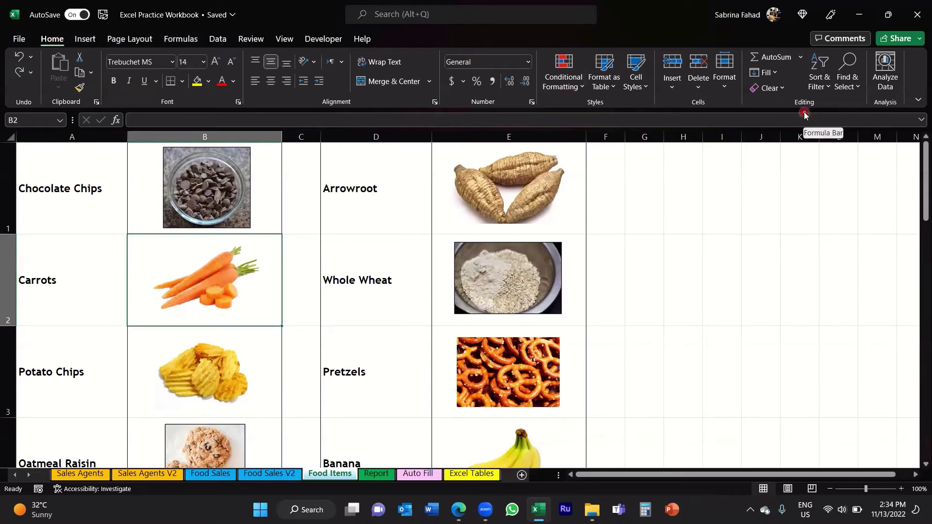
left_click(848, 88)
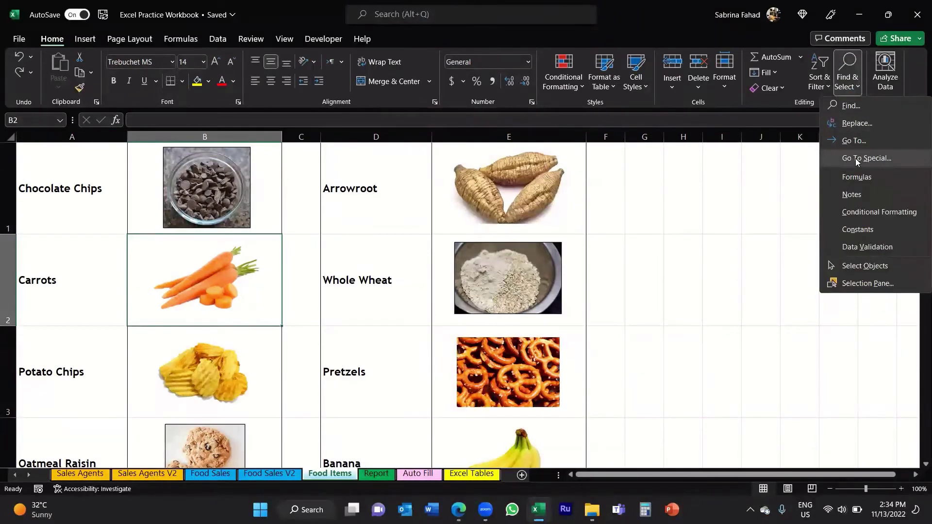
left_click(858, 159)
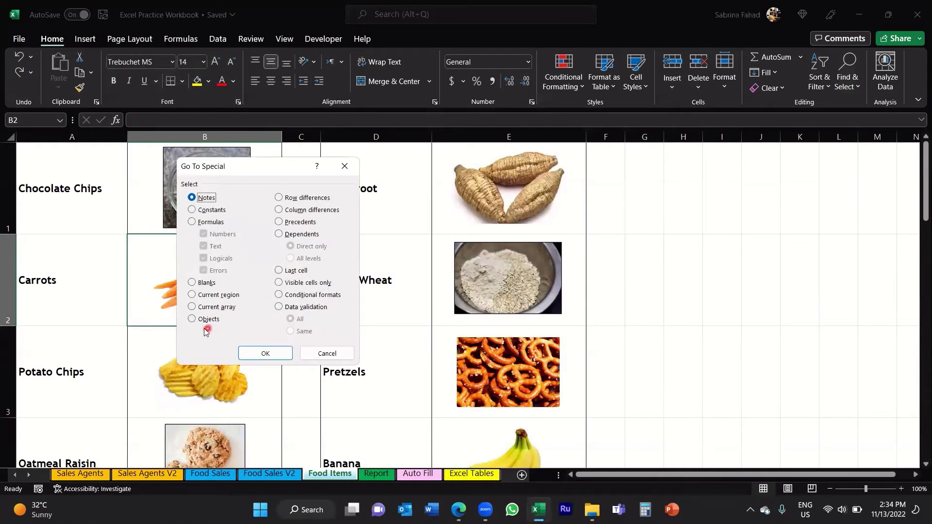
left_click(192, 319)
left_click(279, 356)
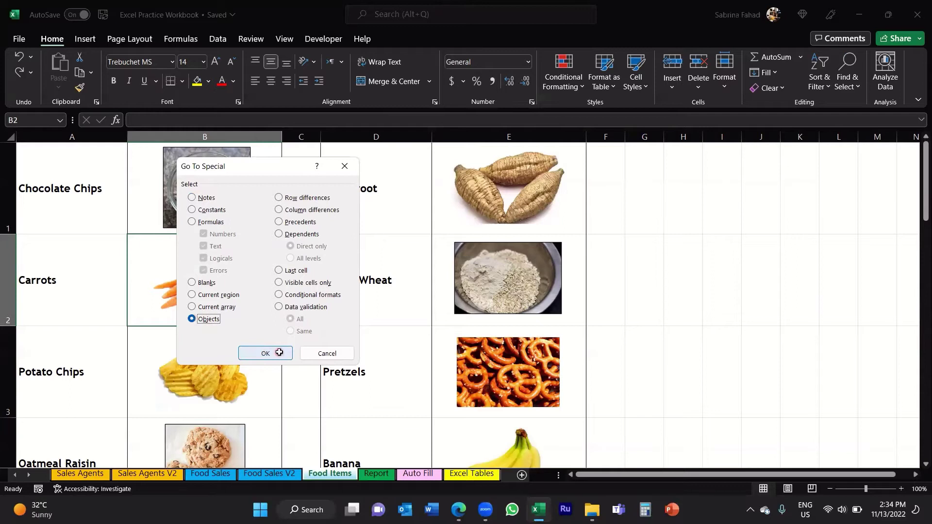
left_click(279, 353)
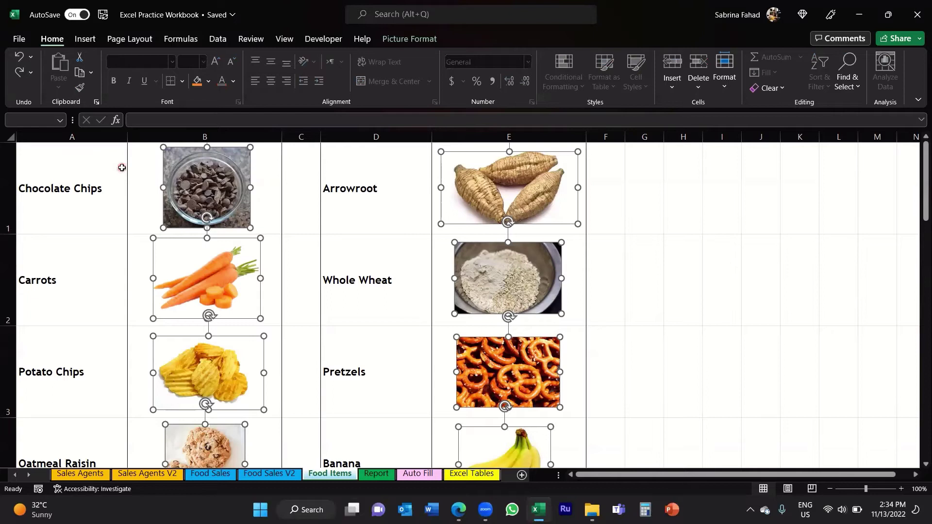
- Open Format Object for the selected pictures in the Format Picture pane
right_click(226, 190)
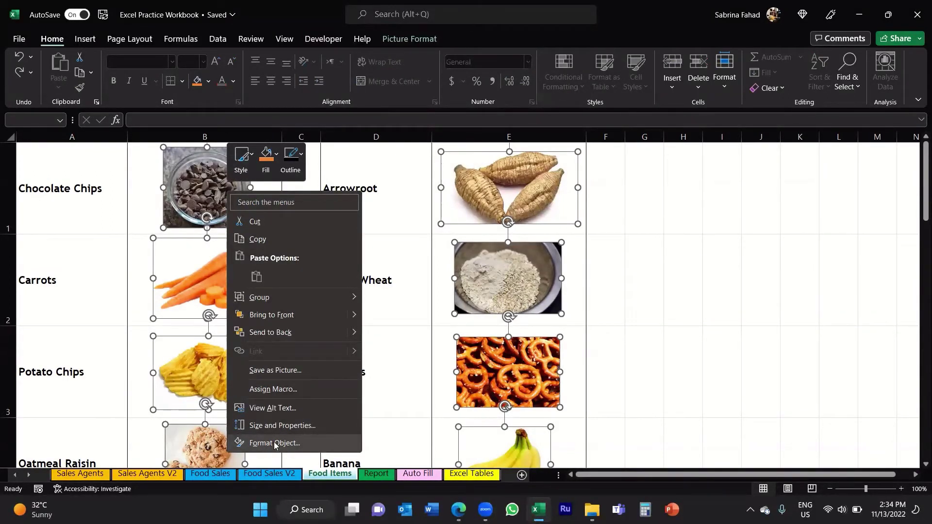
left_click(275, 443)
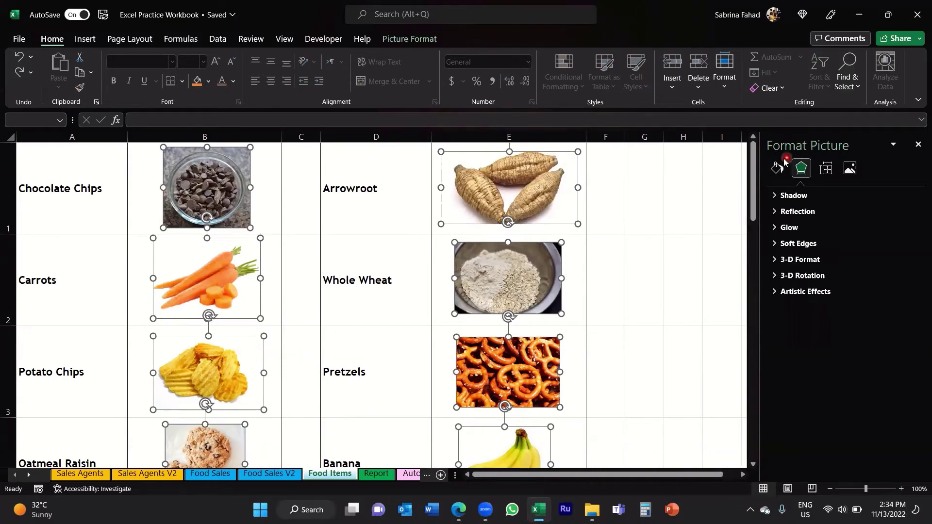
left_click(814, 154)
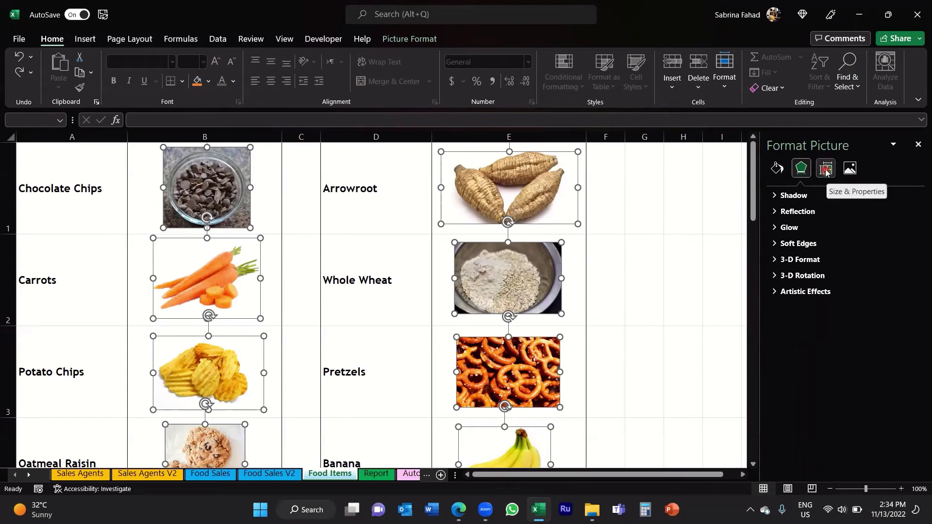
- Set the pictures' Properties to 'Move but don't size with cells' and close the pane
left_click(825, 168)
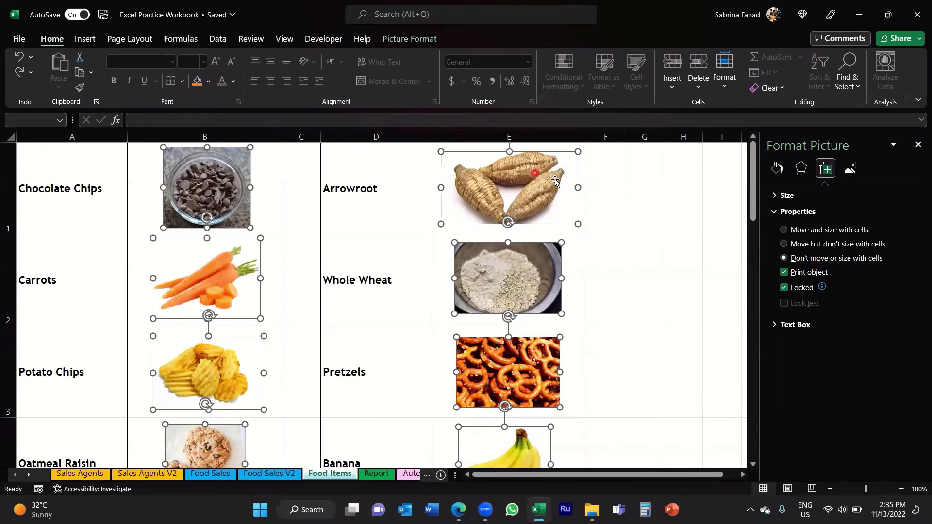
left_click(785, 244)
left_click(917, 146)
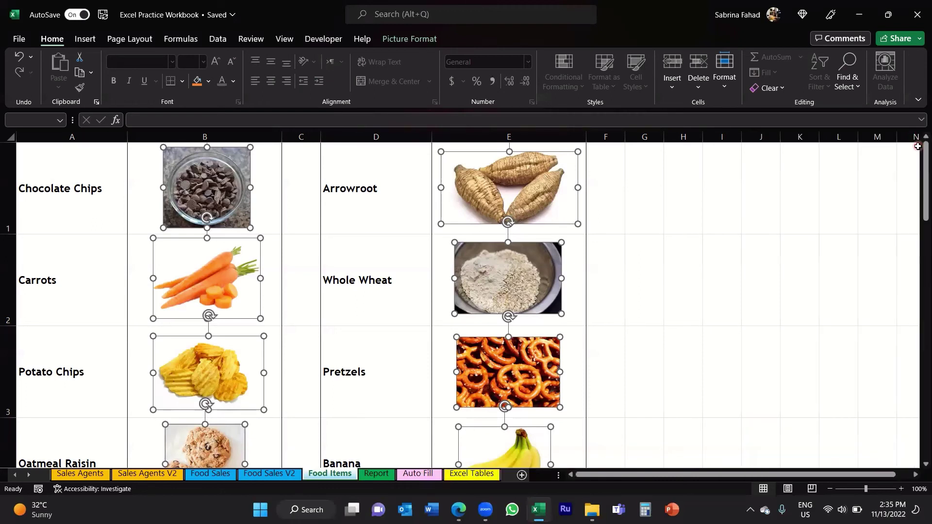
- Clear the picture selection and insert a blank row 2 above Carrots
left_click(608, 266)
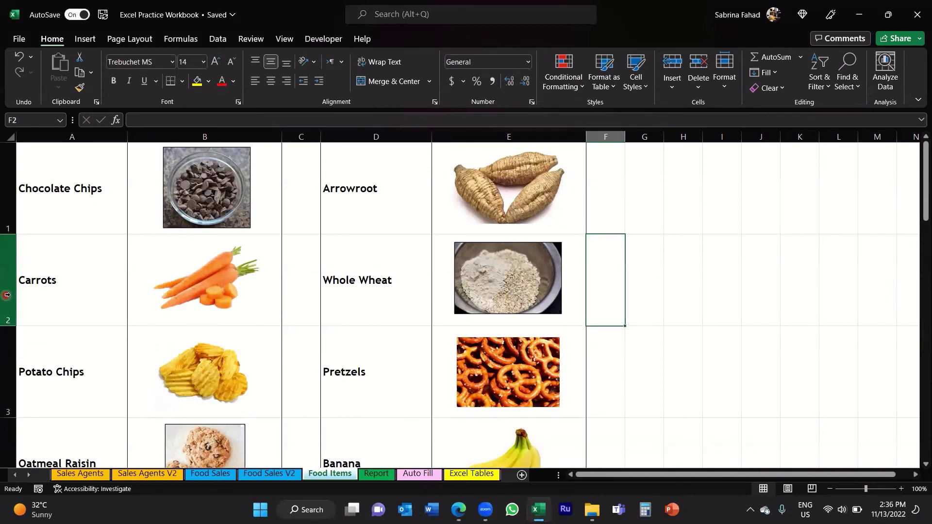
left_click(7, 293)
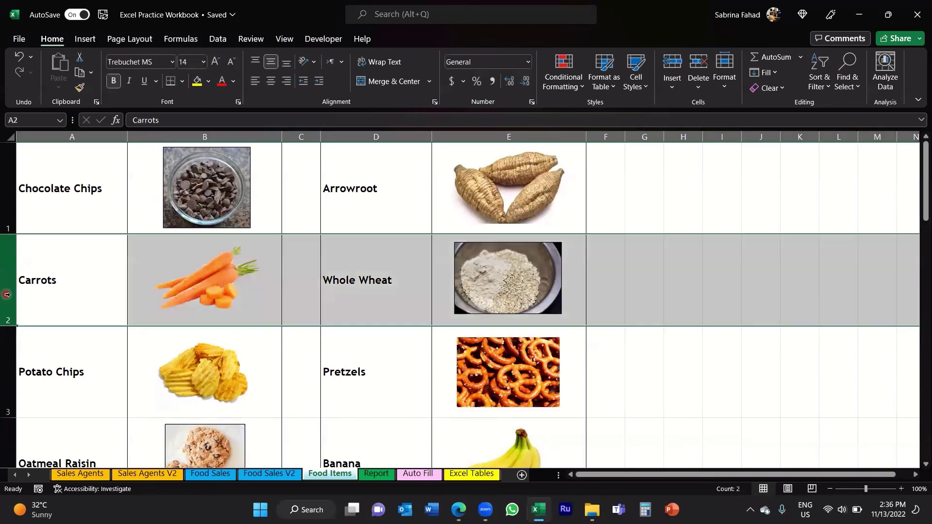
right_click(6, 294)
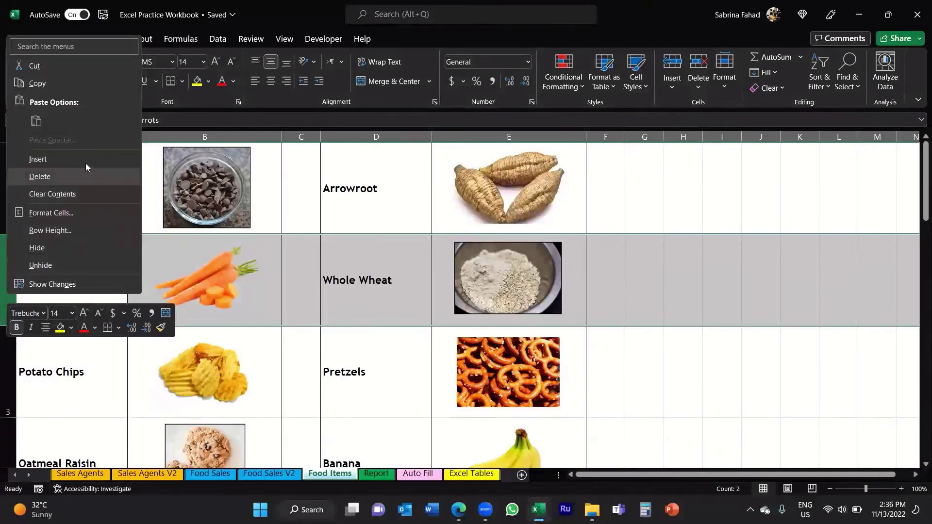
left_click(37, 161)
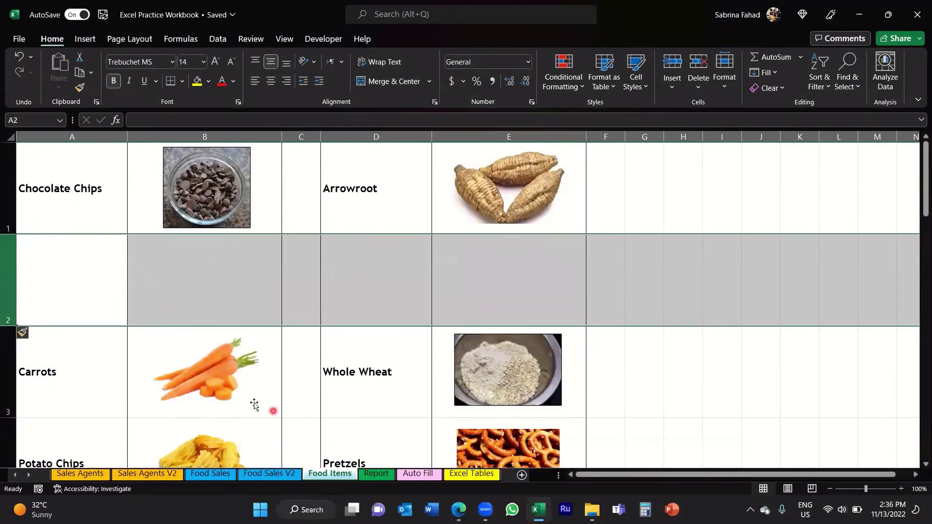
left_click(56, 283)
double_click(55, 284)
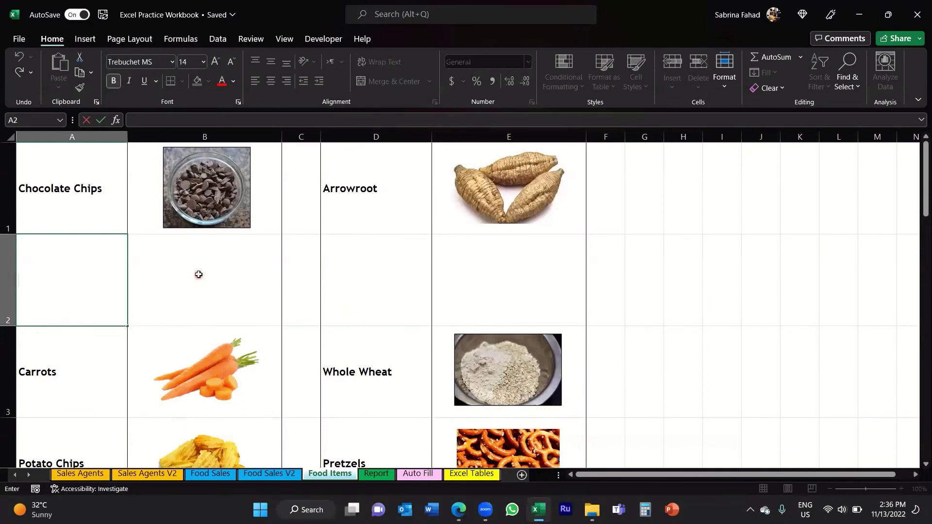
left_click(240, 295)
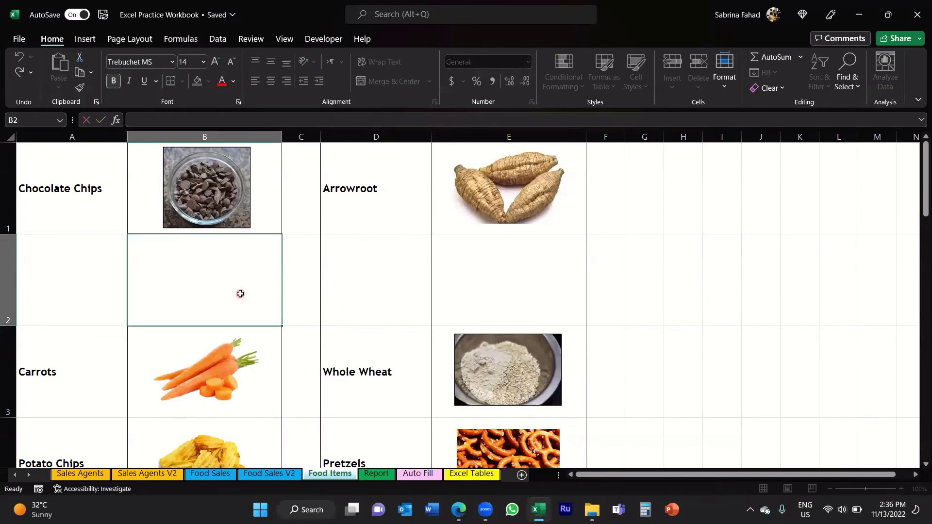
left_click(73, 275)
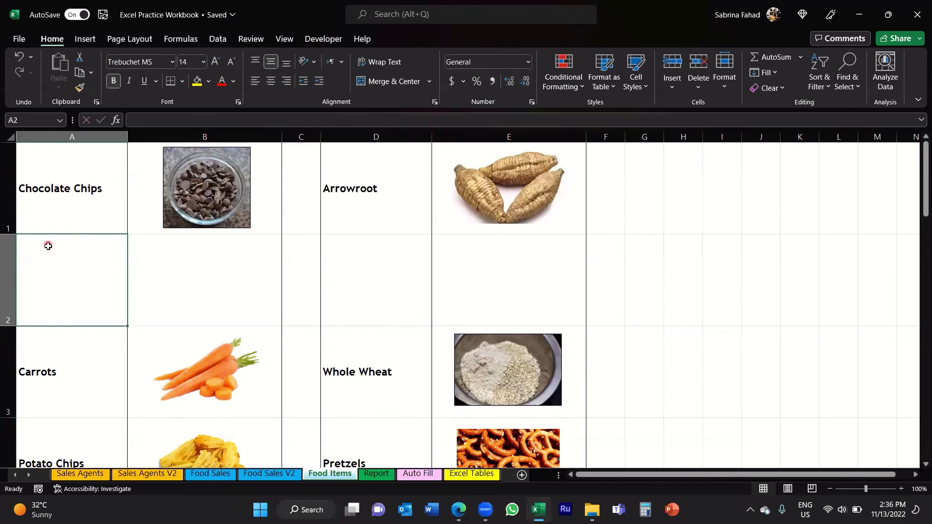